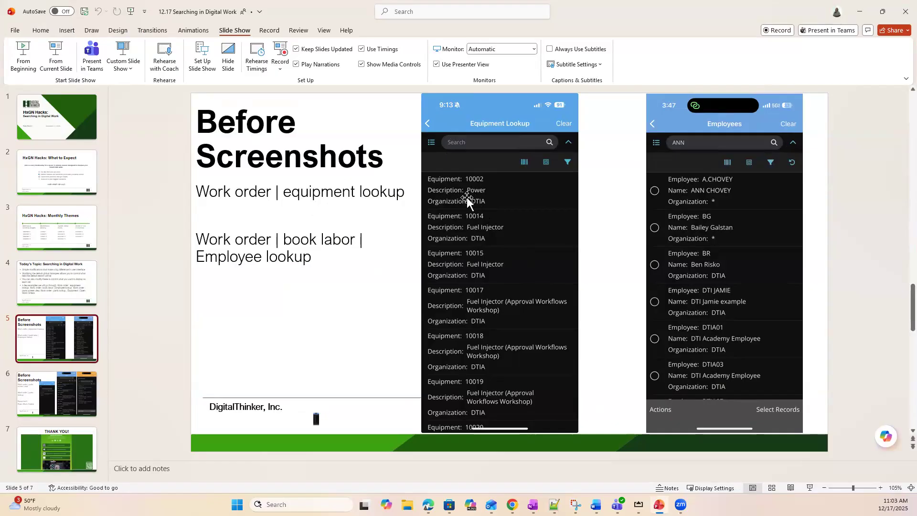
Switch to HxGN EAM and move Description ahead of Equipment in the work order equipment lookup's default dataspy layout, saving the change
{"action": "mouse_move", "coordinate": [617, 505]}
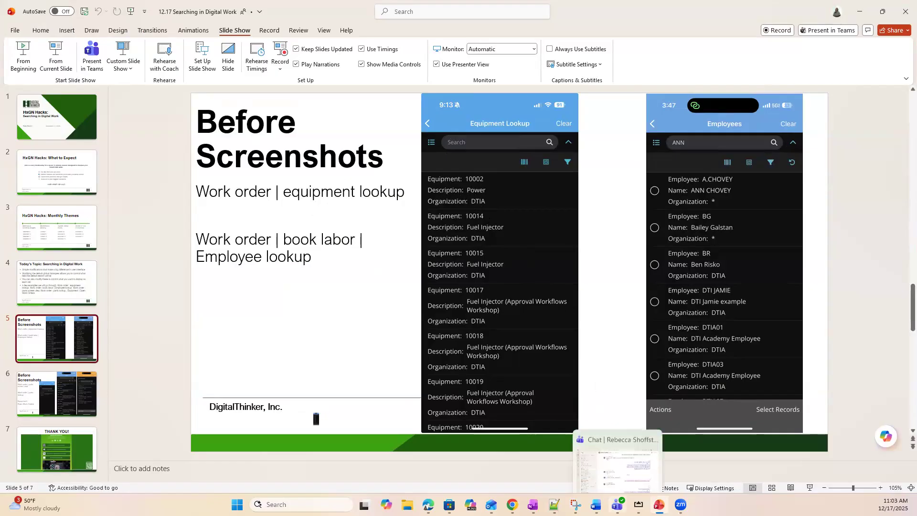
{"action": "left_click", "coordinate": [512, 505]}
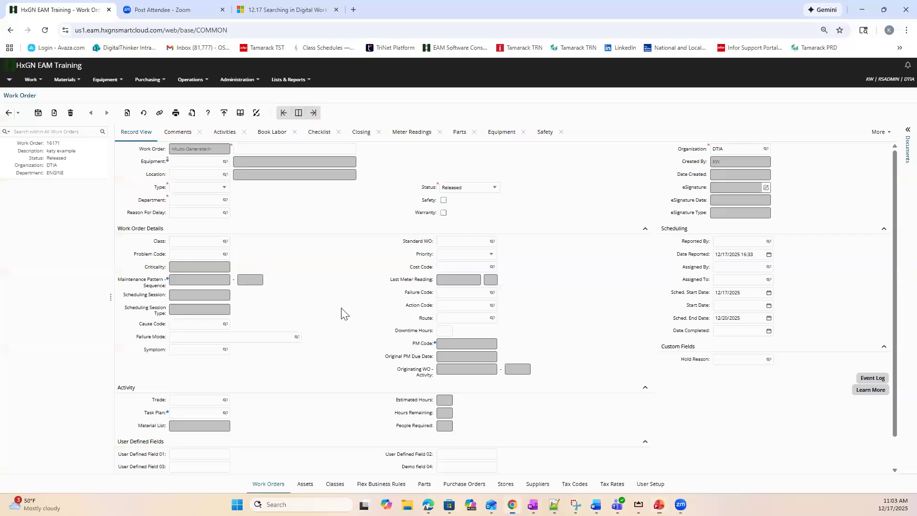
{"action": "left_click", "coordinate": [224, 163]}
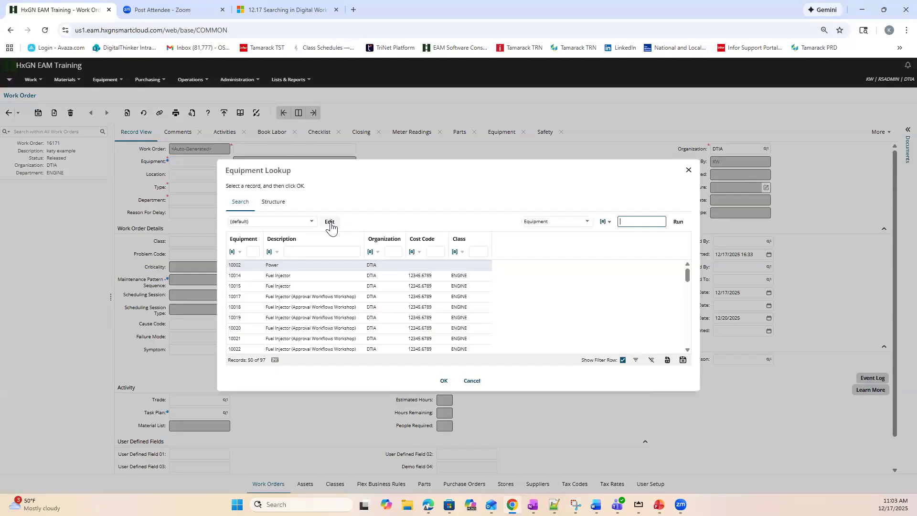
{"action": "left_click", "coordinate": [331, 223]}
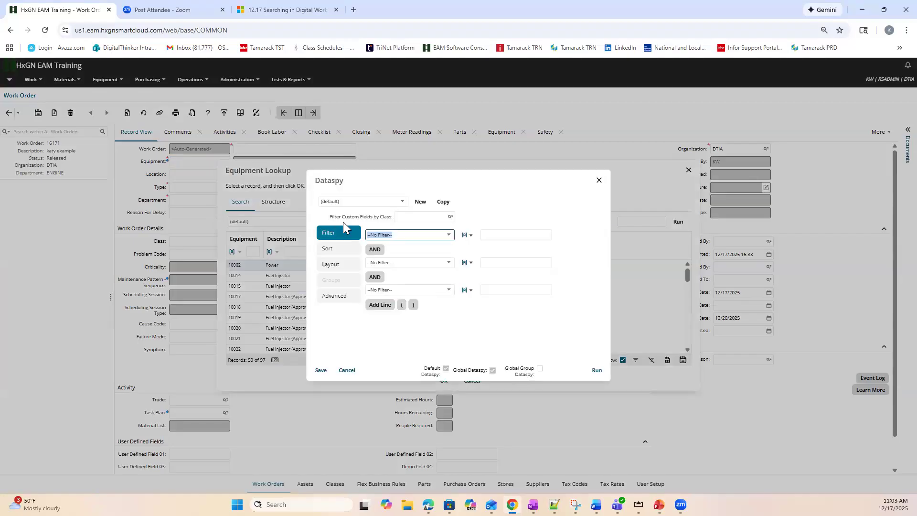
{"action": "left_click", "coordinate": [336, 267]}
{"action": "left_click", "coordinate": [493, 370]}
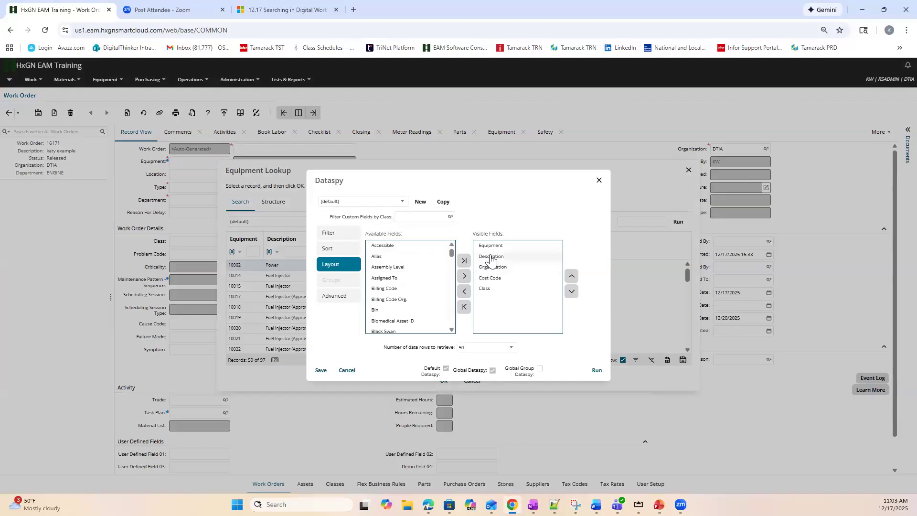
{"action": "mouse_move", "coordinate": [496, 258]}
{"action": "left_mouse_down"}
{"action": "mouse_move", "coordinate": [501, 263]}
{"action": "mouse_move", "coordinate": [499, 250]}
{"action": "left_mouse_up"}
{"action": "left_click", "coordinate": [321, 371]}
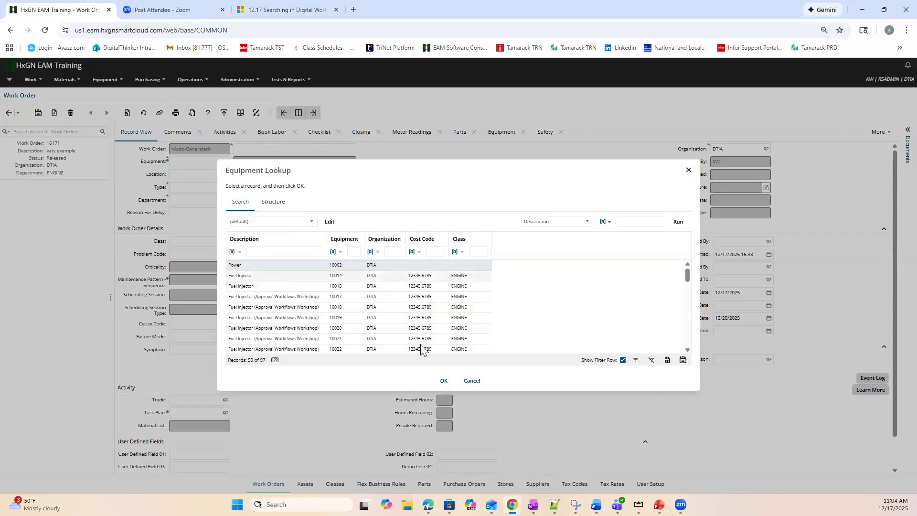
{"action": "left_click", "coordinate": [471, 382]}
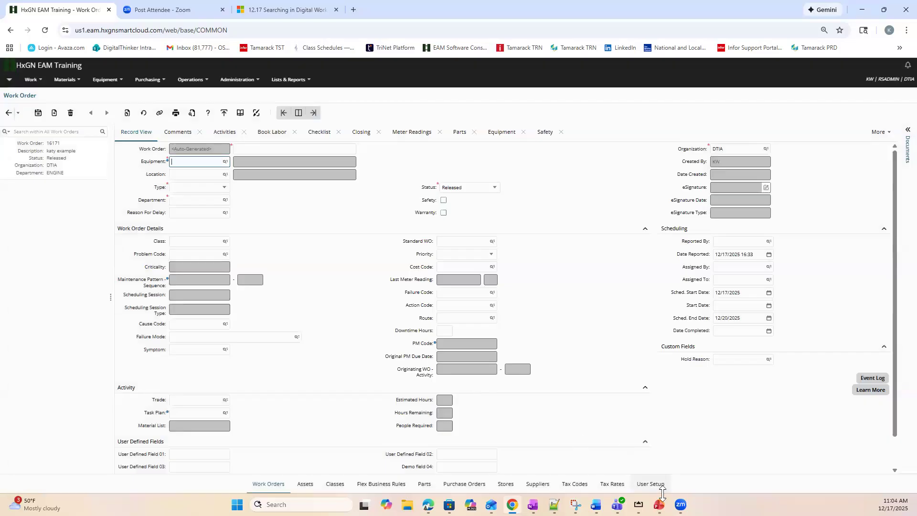
Review the before-screenshots slide in PowerPoint, then return to HxGN EAM and open Book Labor for the listed work order
{"action": "mouse_move", "coordinate": [659, 504]}
{"action": "left_click", "coordinate": [676, 456]}
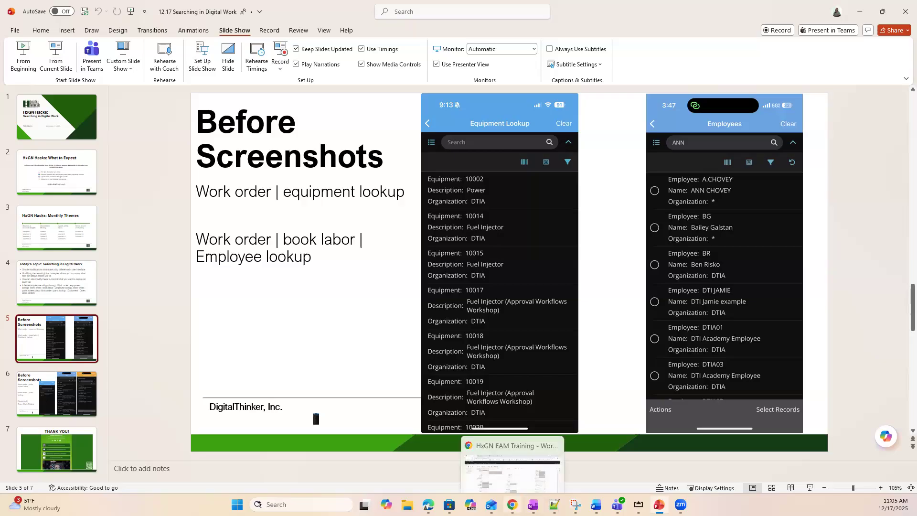
{"action": "left_click", "coordinate": [513, 505]}
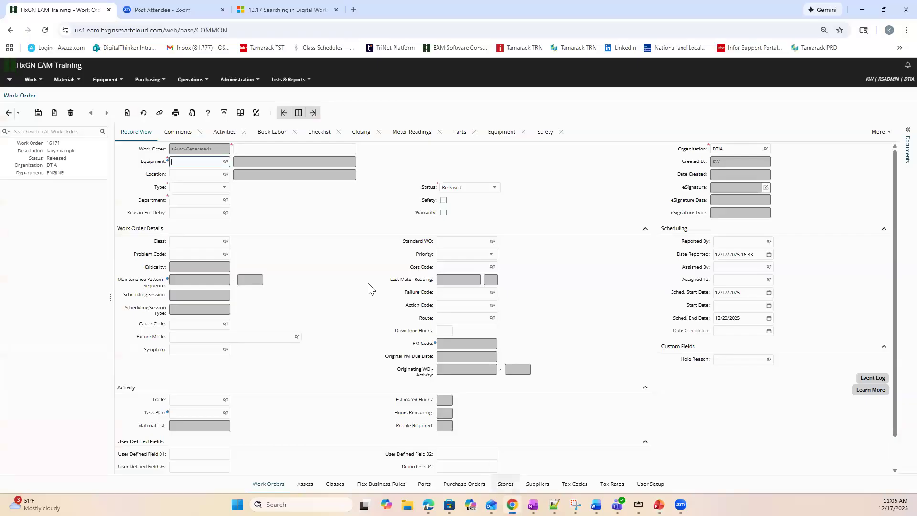
{"action": "left_click", "coordinate": [21, 161]}
{"action": "left_click", "coordinate": [266, 134]}
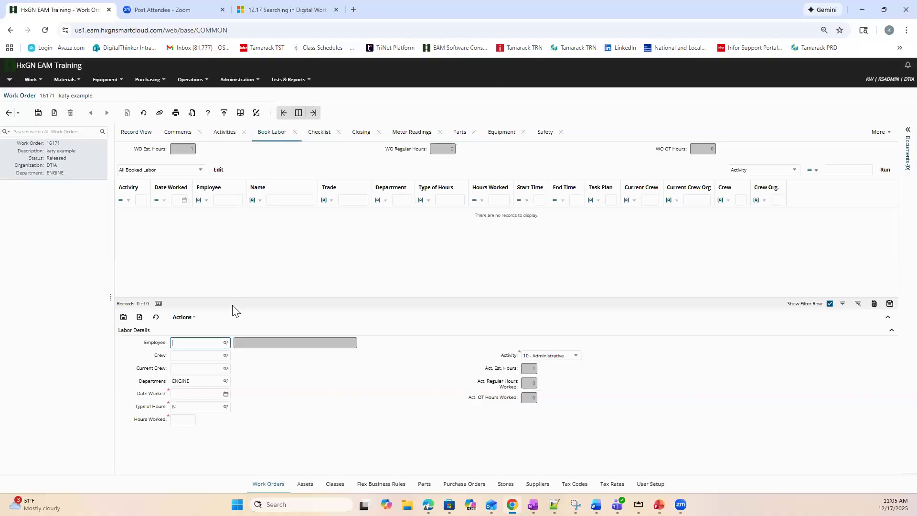
Move Name ahead of Employee in the Book Labor employee lookup's default dataspy layout, save it and close the lookup
{"action": "left_click", "coordinate": [225, 343]}
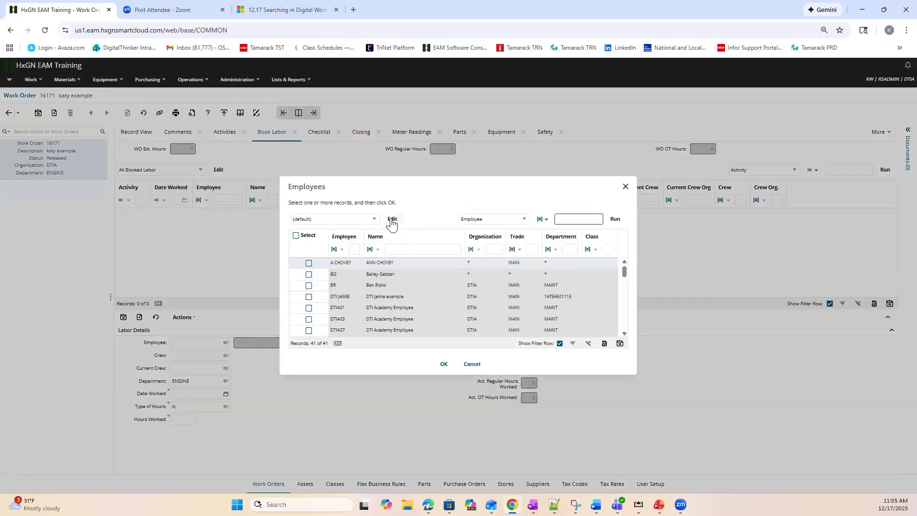
{"action": "left_click", "coordinate": [391, 220]}
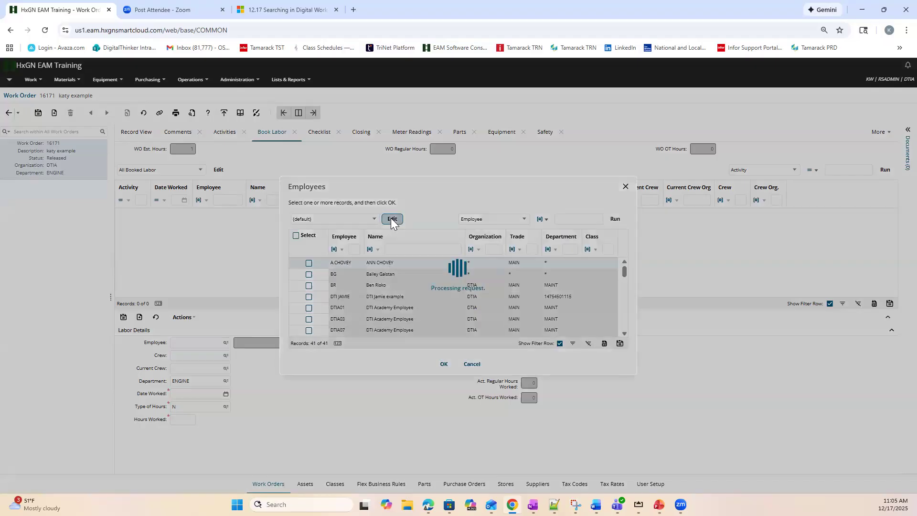
{"action": "left_click", "coordinate": [335, 256]}
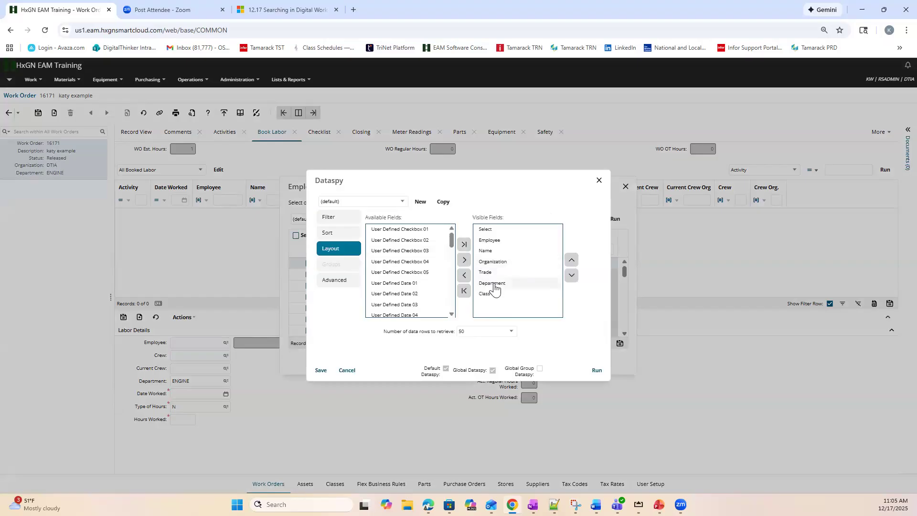
{"action": "left_click_drag", "start_coordinate": [491, 252], "coordinate": [490, 245]}
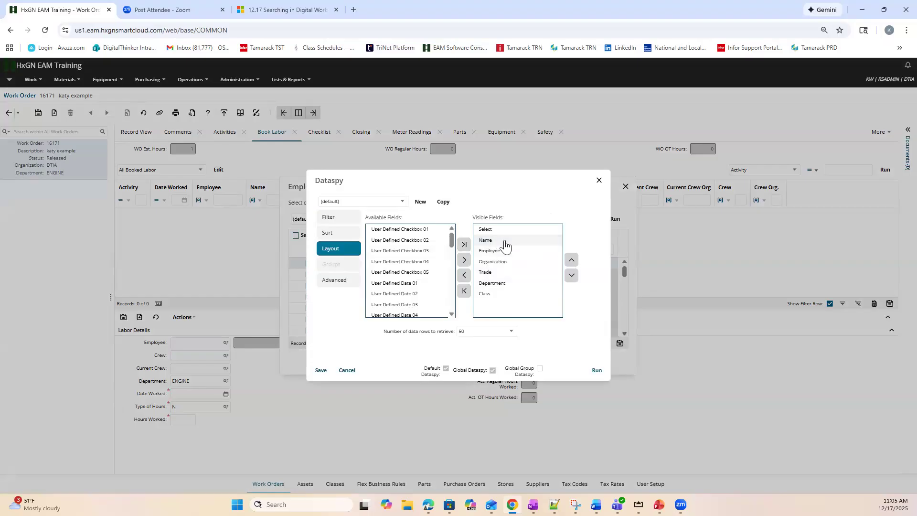
{"action": "left_click", "coordinate": [326, 374]}
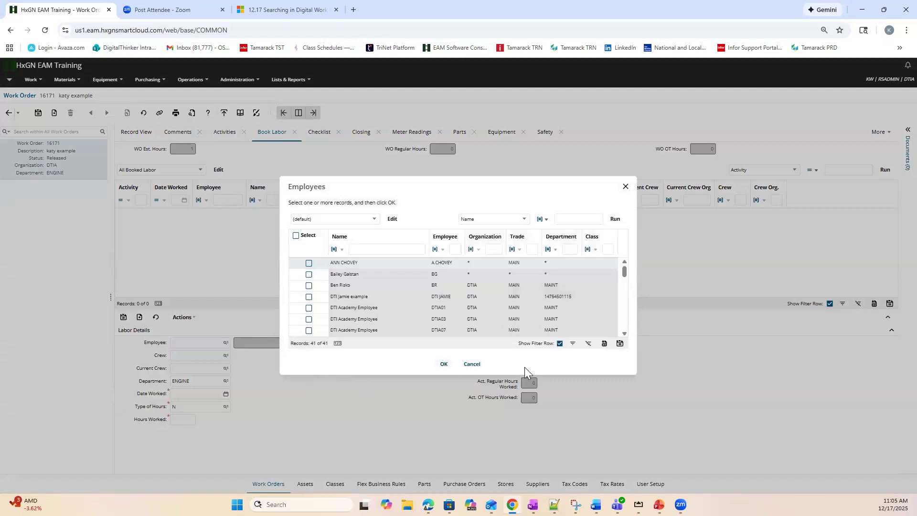
{"action": "left_click", "coordinate": [472, 365]}
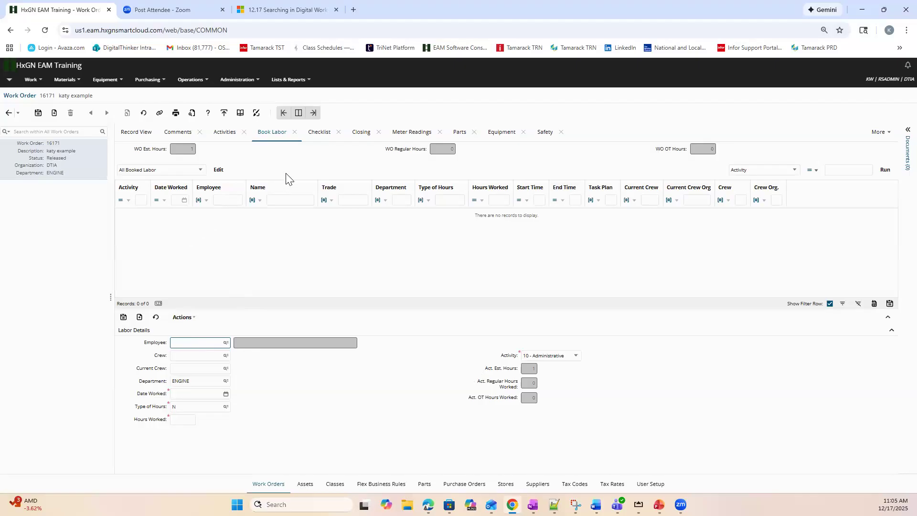
Open the work order's Parts page, then switch to PowerPoint and show slide 6 with the parts screenshots
{"action": "left_click", "coordinate": [456, 138]}
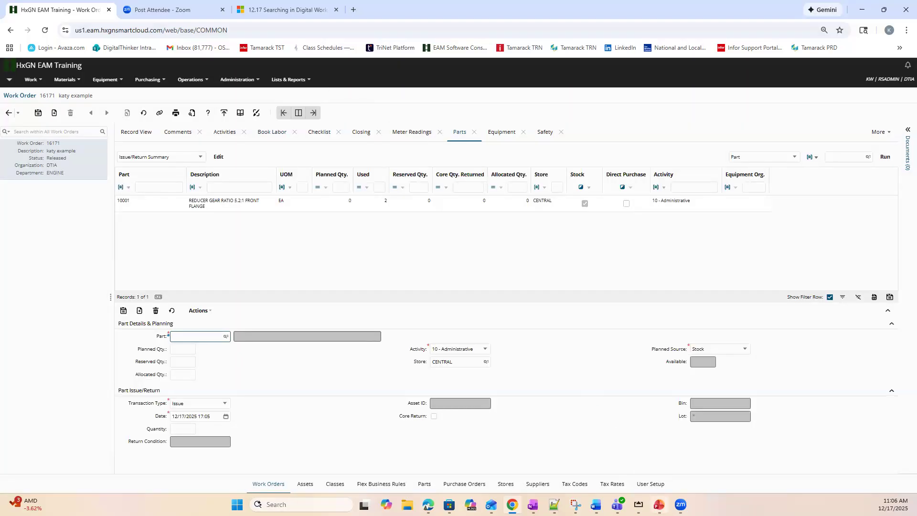
{"action": "left_click", "coordinate": [659, 504]}
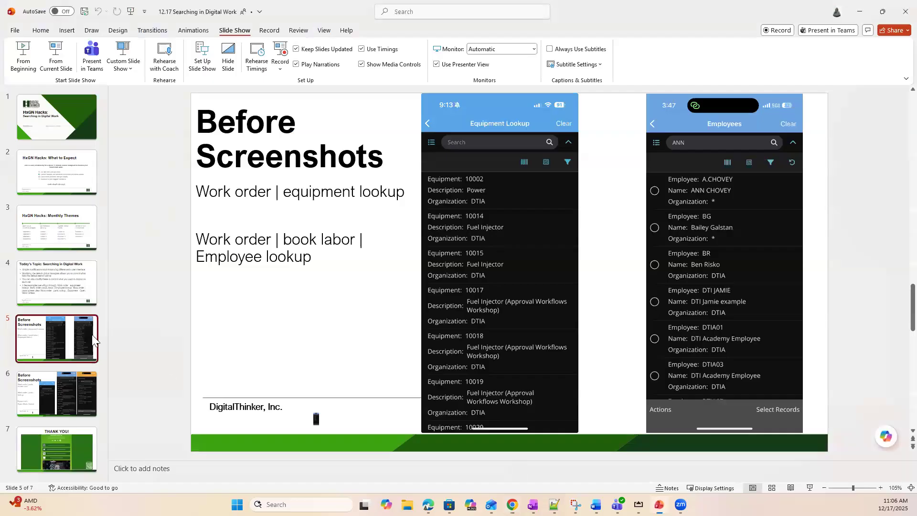
{"action": "left_click", "coordinate": [77, 390]}
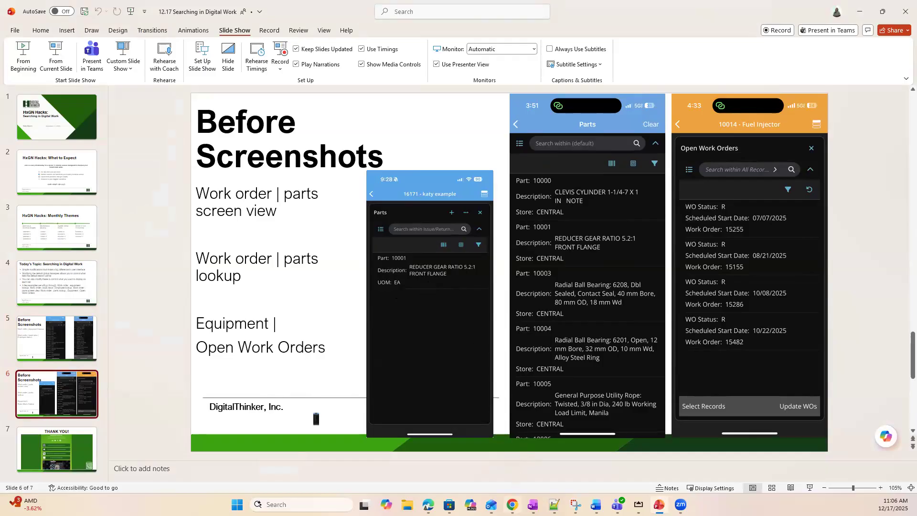
In HxGN EAM, reorder the Issue/Return Summary dataspy on the Parts page to start with Description, Planned Qty., Used and Part, and save
{"action": "left_click", "coordinate": [512, 505]}
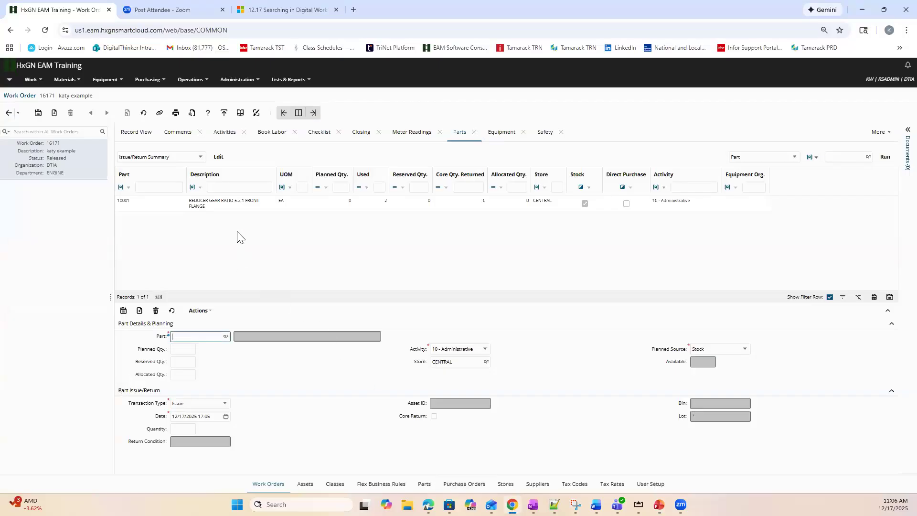
{"action": "left_click", "coordinate": [212, 204]}
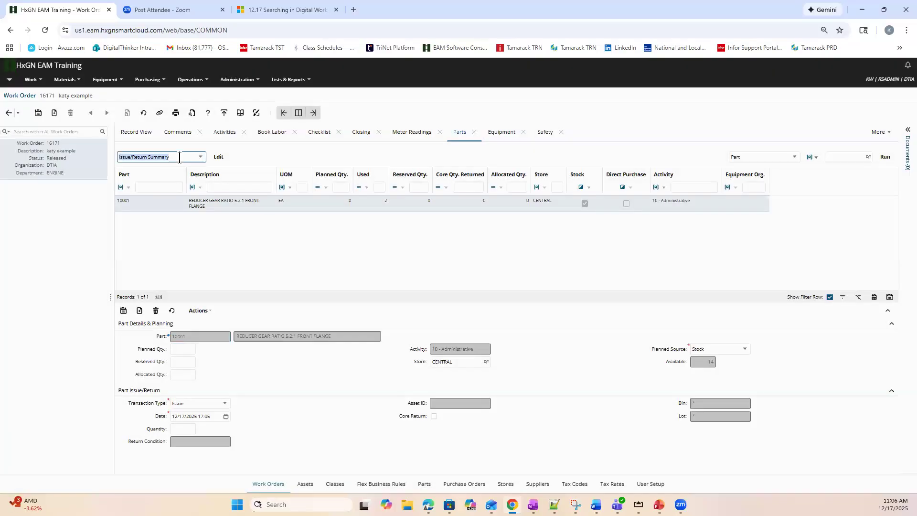
{"action": "left_click", "coordinate": [218, 160]}
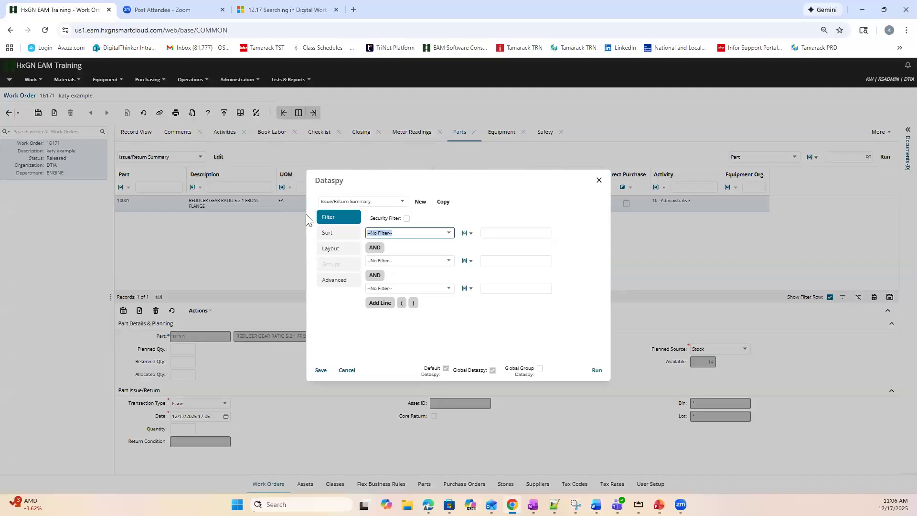
{"action": "left_click", "coordinate": [326, 251]}
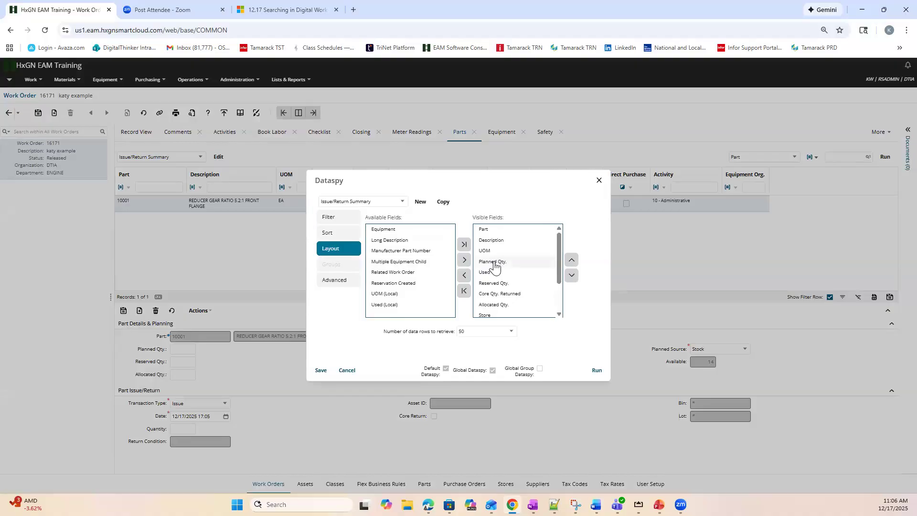
{"action": "left_click_drag", "start_coordinate": [494, 263], "coordinate": [498, 248]}
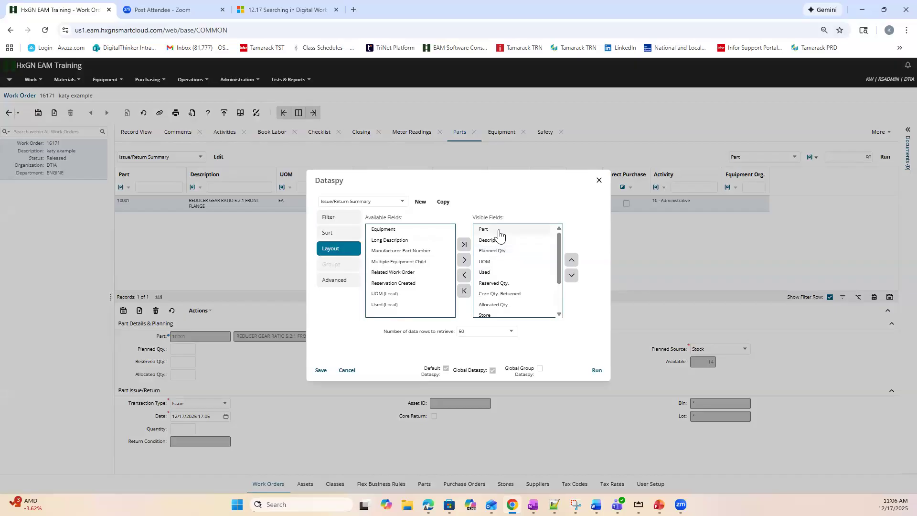
{"action": "left_click_drag", "start_coordinate": [498, 241], "coordinate": [498, 260]}
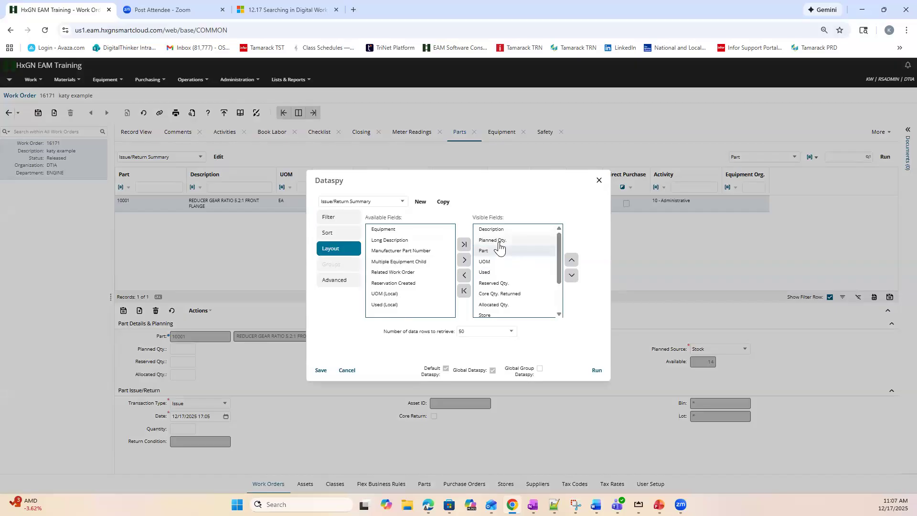
{"action": "left_click_drag", "start_coordinate": [502, 274], "coordinate": [510, 245]}
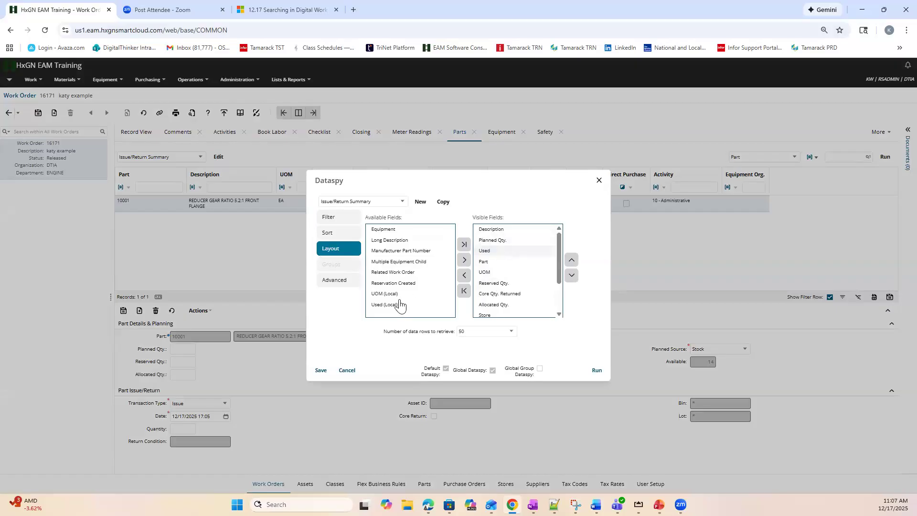
{"action": "left_click", "coordinate": [317, 370]}
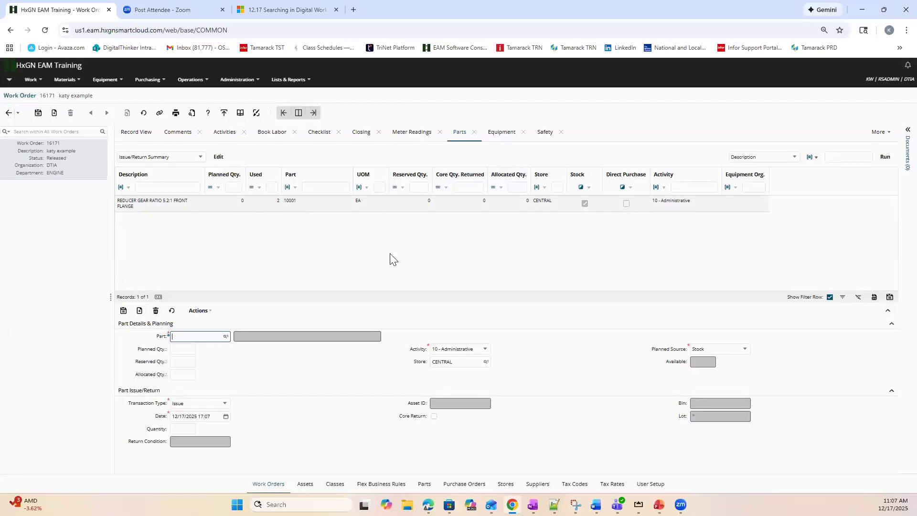
Switch to PowerPoint and examine the work order parts lookup screenshot on slide 6
{"action": "left_click", "coordinate": [659, 504]}
{"action": "right_click", "coordinate": [659, 505]}
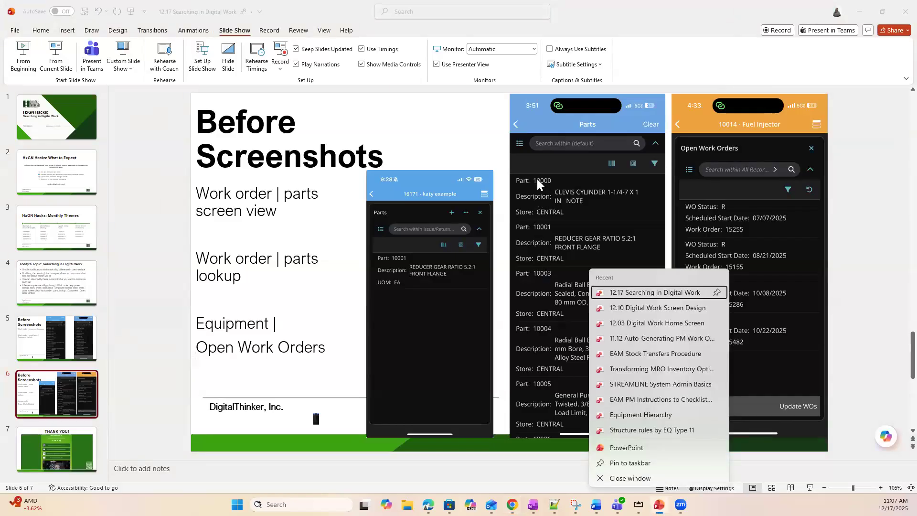
{"action": "left_click", "coordinate": [581, 150]}
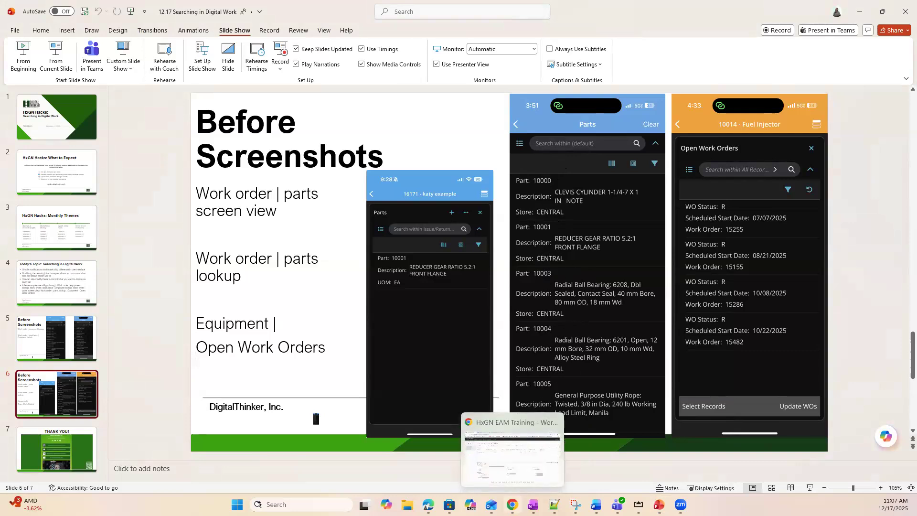
In HxGN EAM, reorder the work order part lookup's default dataspy to Description, Store, Store Qty., Part, save it and close the lookup
{"action": "left_click", "coordinate": [512, 505]}
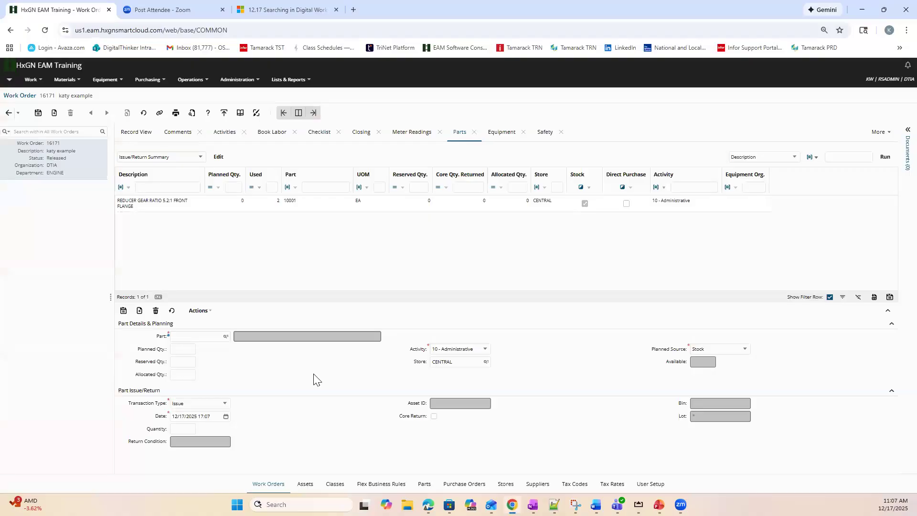
{"action": "left_click", "coordinate": [226, 337]}
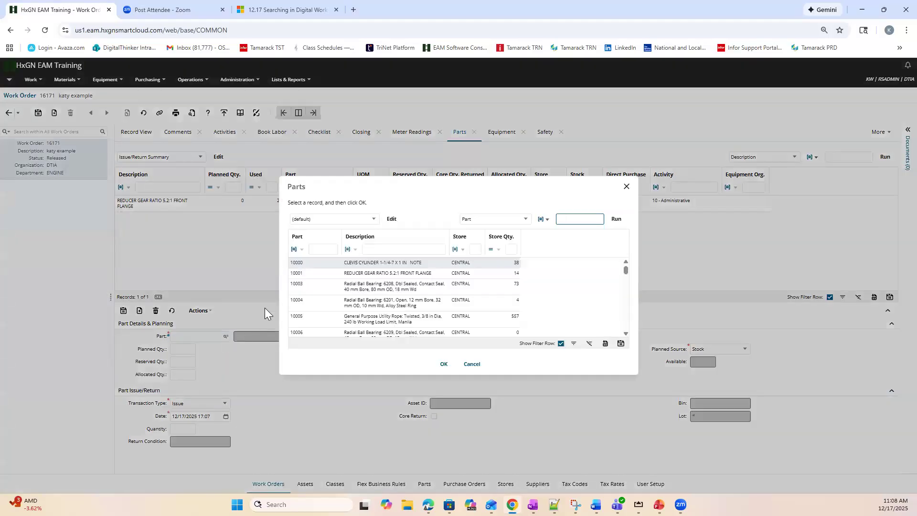
{"action": "left_click", "coordinate": [396, 223]}
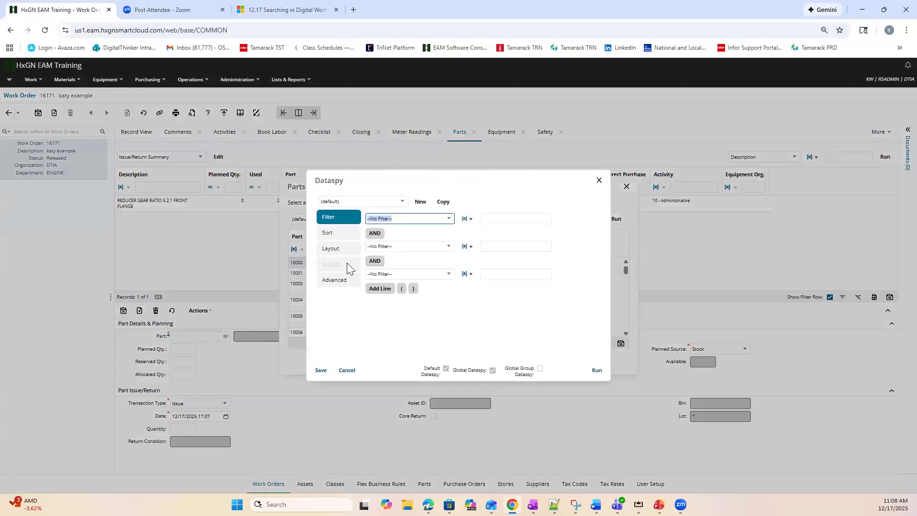
{"action": "left_click", "coordinate": [348, 371]}
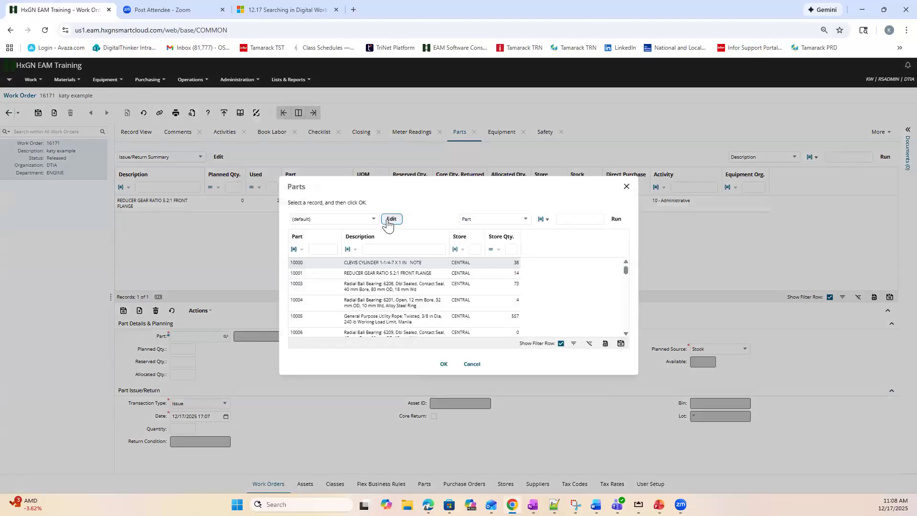
{"action": "left_click", "coordinate": [388, 220]}
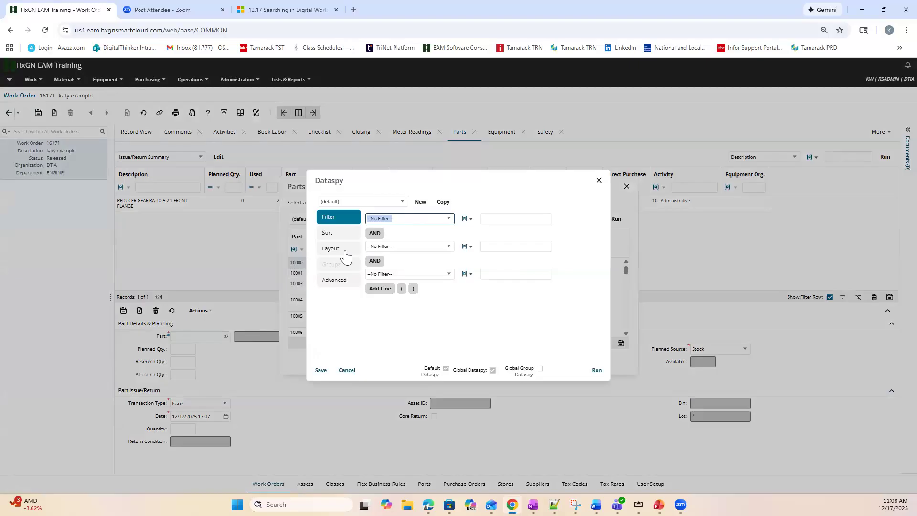
{"action": "left_click", "coordinate": [344, 249]}
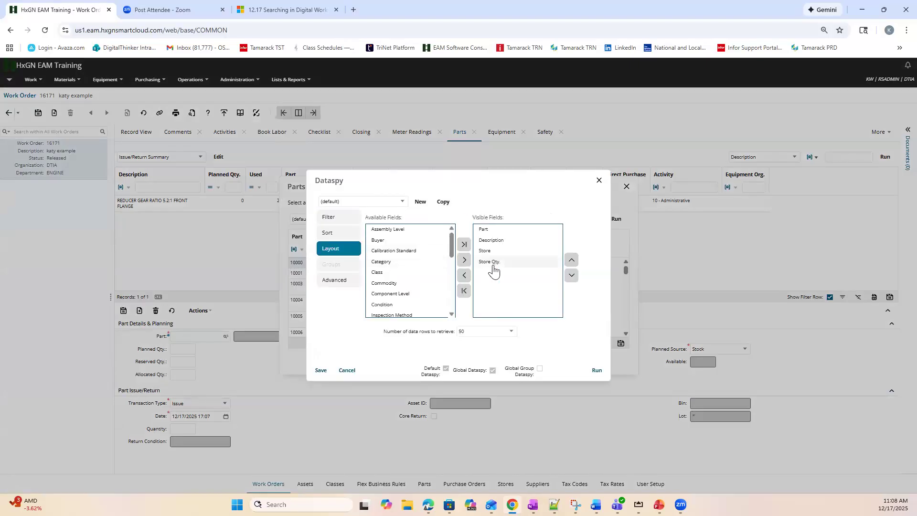
{"action": "left_click_drag", "start_coordinate": [487, 233], "coordinate": [494, 270]}
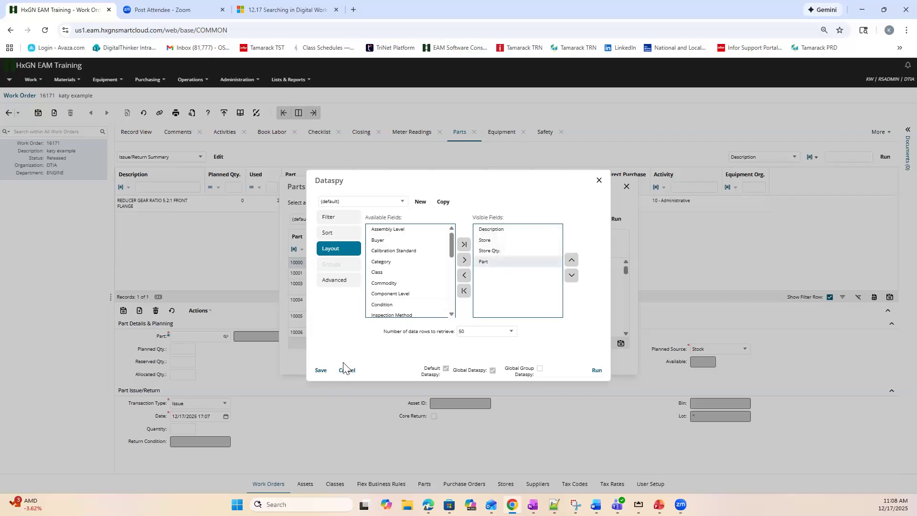
{"action": "left_click", "coordinate": [321, 371]}
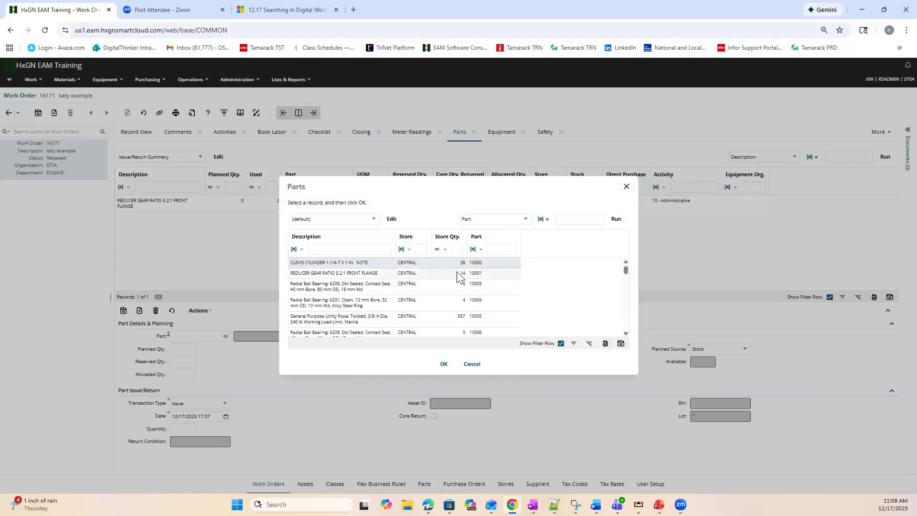
{"action": "left_click", "coordinate": [468, 365]}
Review the Open Work Orders screenshot on slide 6 in PowerPoint and return to HxGN EAM to show the asset's open work orders
{"action": "left_click", "coordinate": [659, 505]}
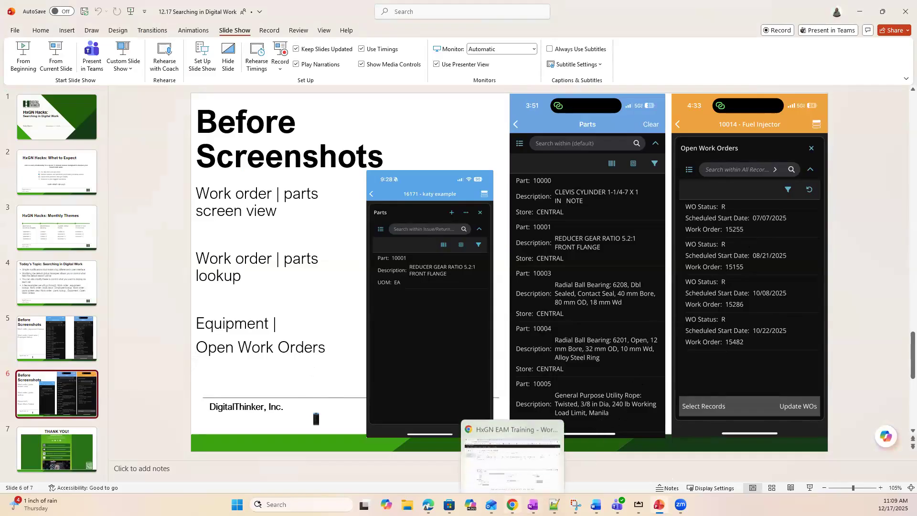
{"action": "left_click", "coordinate": [512, 449]}
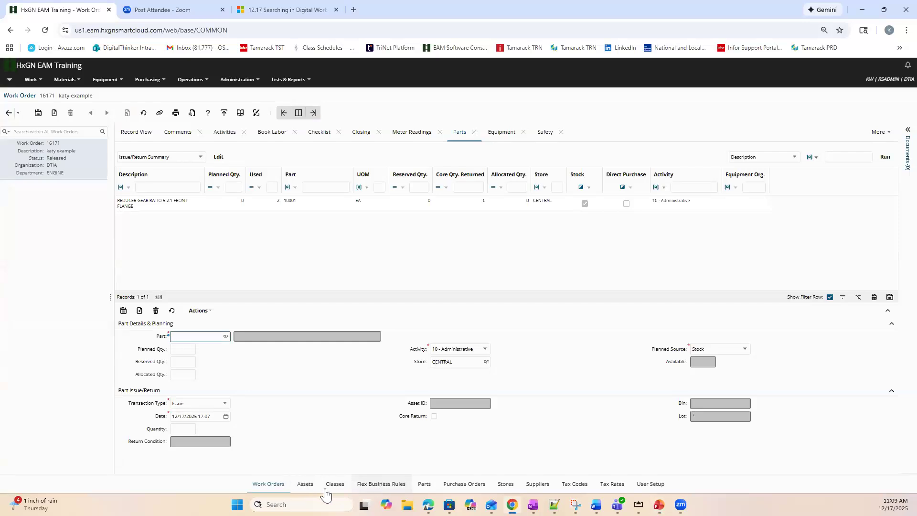
{"action": "left_click", "coordinate": [305, 484]}
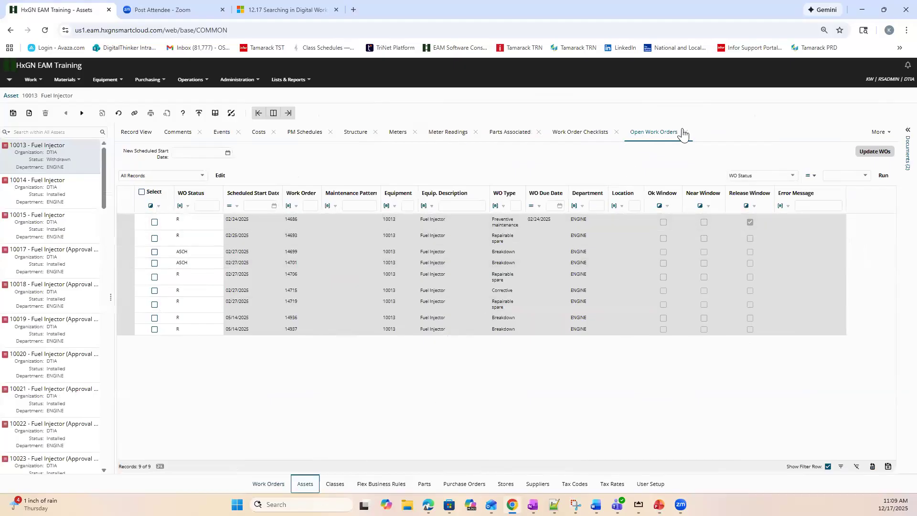
Add Work Order Description between Select and WO Status in the visible fields of the Open Work Orders All Records dataspy, and save it
{"action": "left_click", "coordinate": [220, 176]}
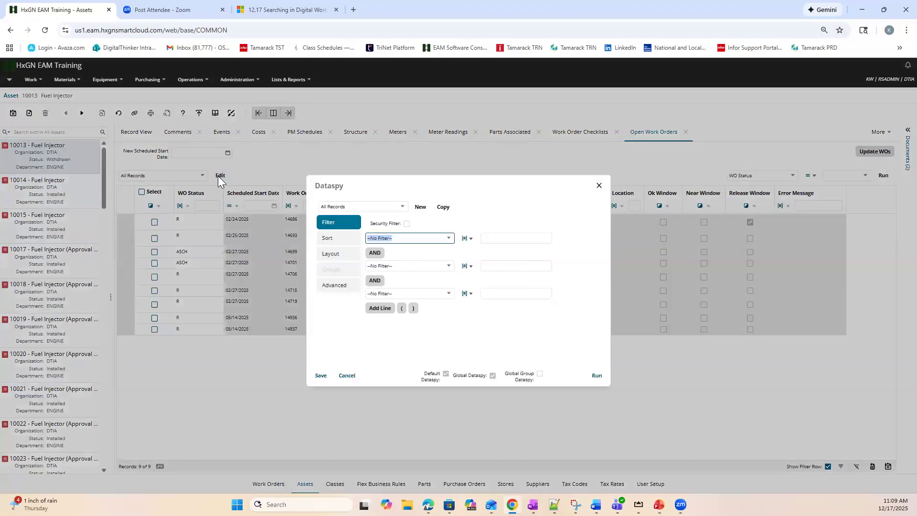
{"action": "left_click", "coordinate": [328, 258]}
{"action": "scroll", "coordinate": [406, 296], "scroll_direction": "down", "scroll_amount": 5}
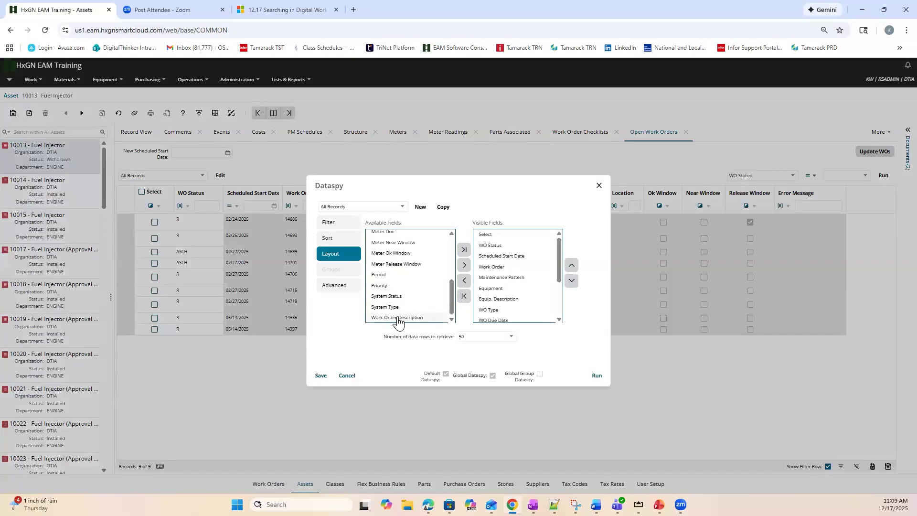
{"action": "left_click_drag", "start_coordinate": [395, 322], "coordinate": [497, 249]}
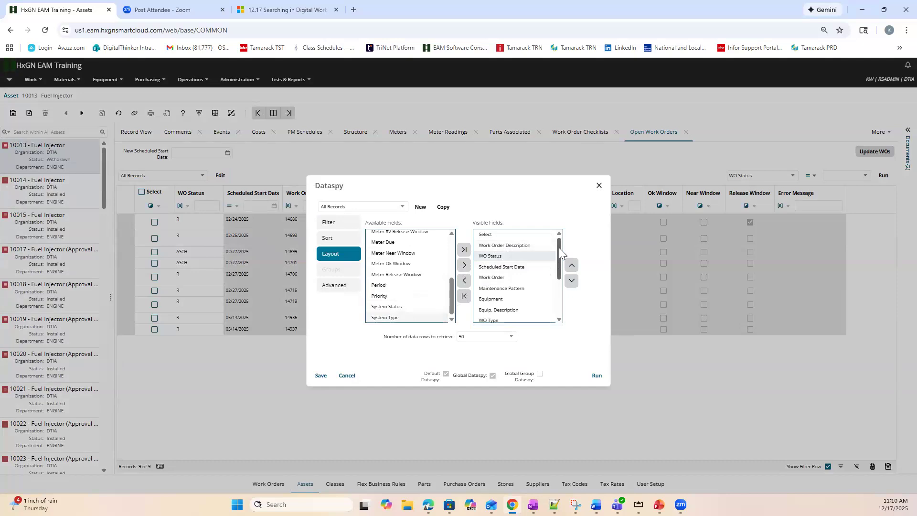
{"action": "left_click_drag", "start_coordinate": [559, 244], "coordinate": [556, 267]}
{"action": "scroll", "coordinate": [556, 268], "scroll_direction": "up", "scroll_amount": 5}
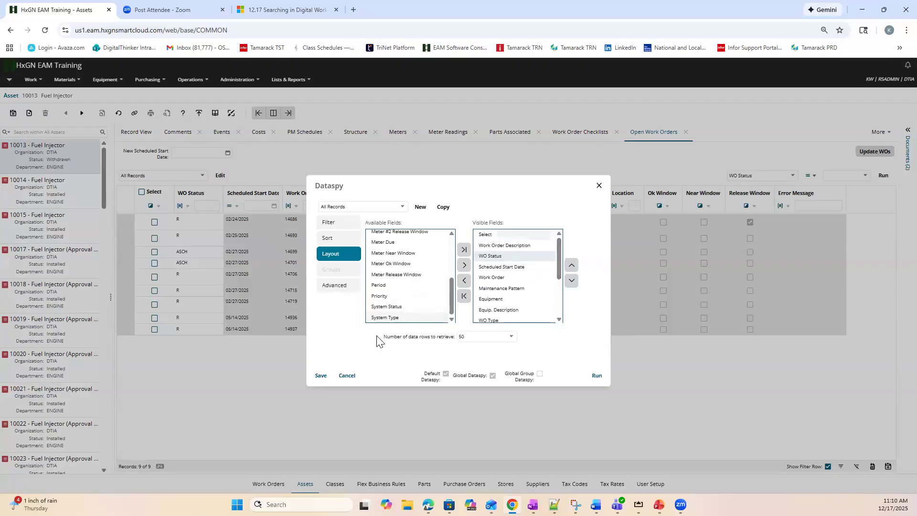
{"action": "left_click", "coordinate": [319, 377]}
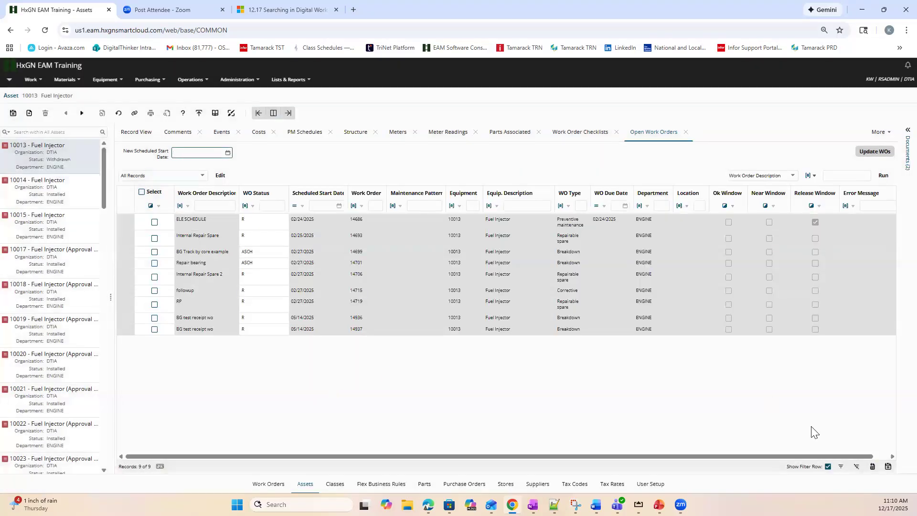
Switch to AirServer for mirroring the mobile device's screen
{"action": "left_click", "coordinate": [639, 504]}
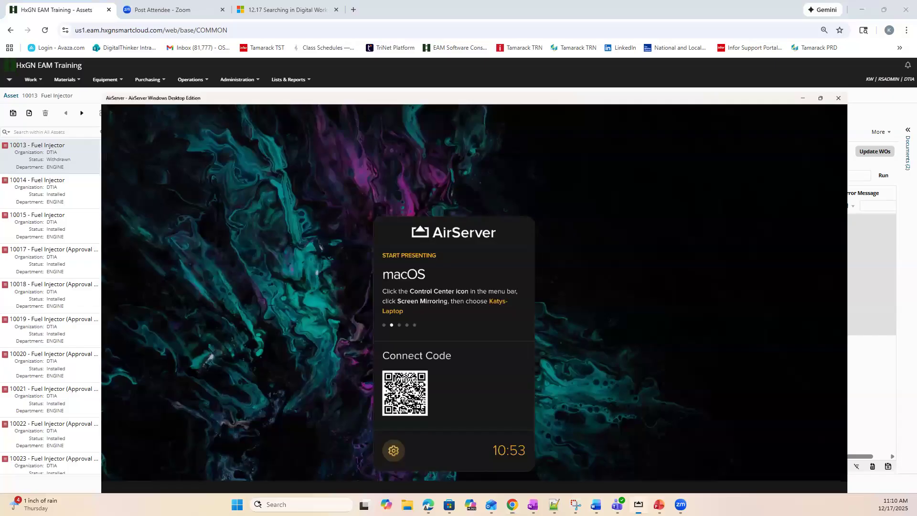